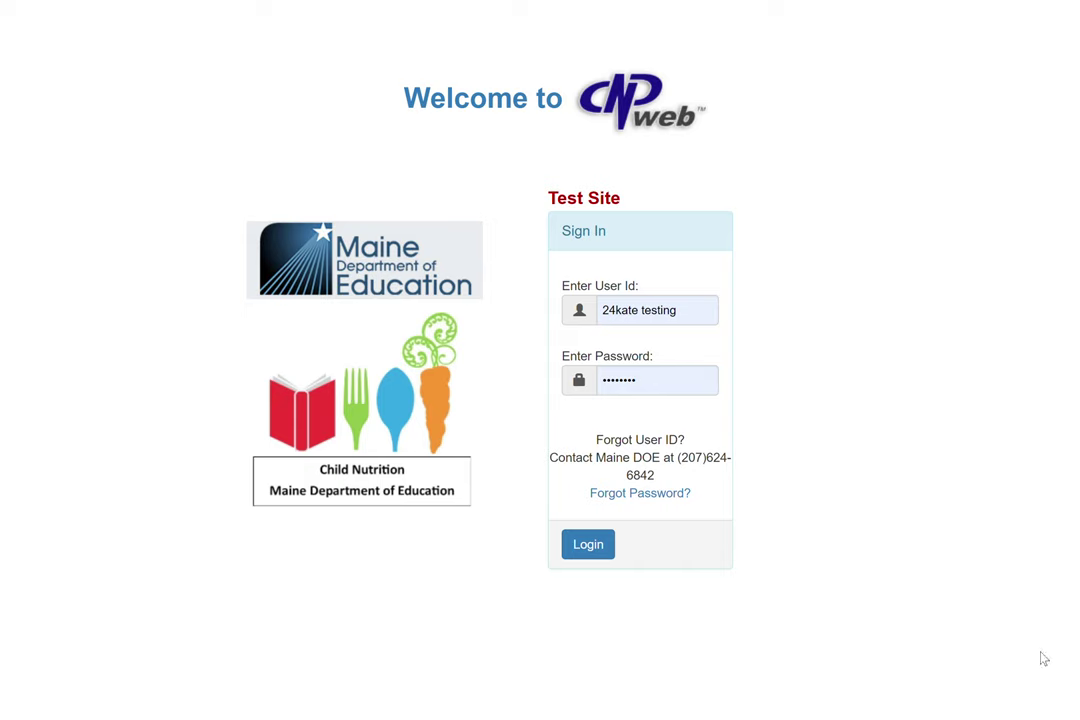
- Sign in and open the 2024 SFSP Sponsor Summary for Pleasant Point (1013)
{"action": "left_click", "coordinate": [566, 558]}
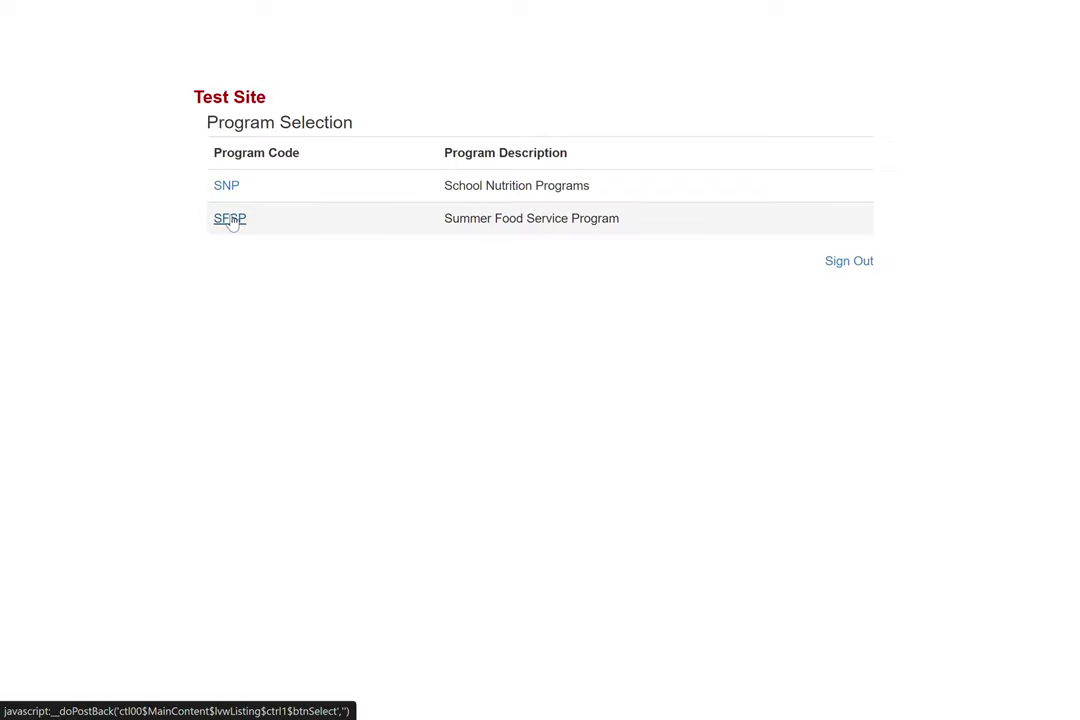
{"action": "left_click", "coordinate": [230, 219]}
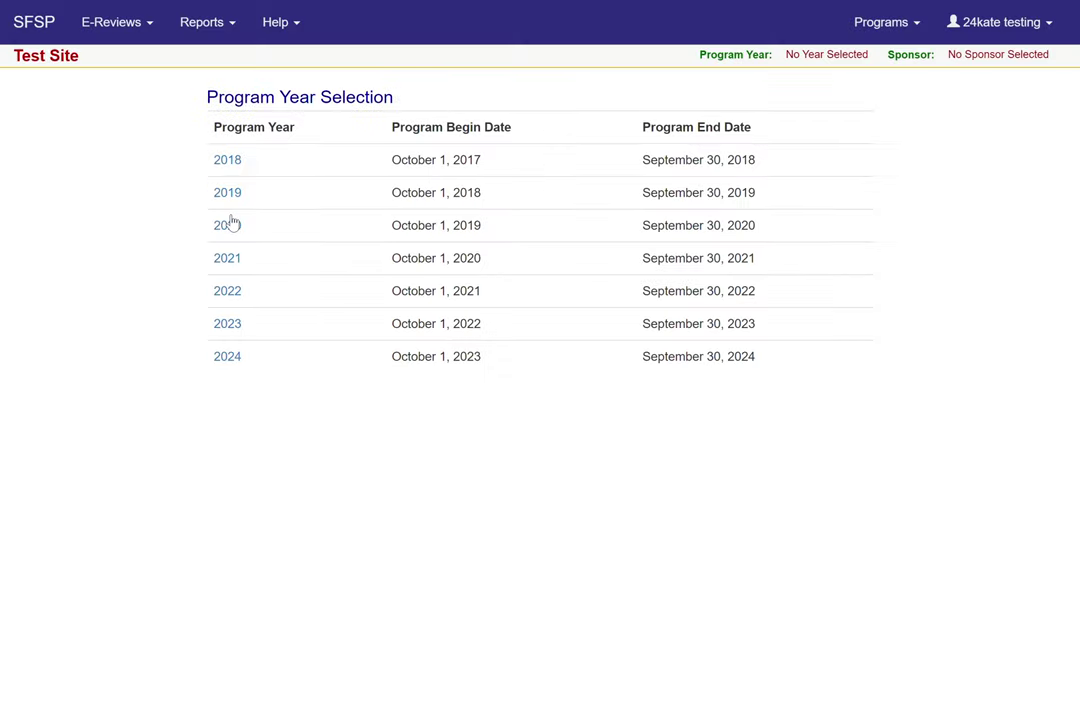
{"action": "left_click", "coordinate": [236, 361]}
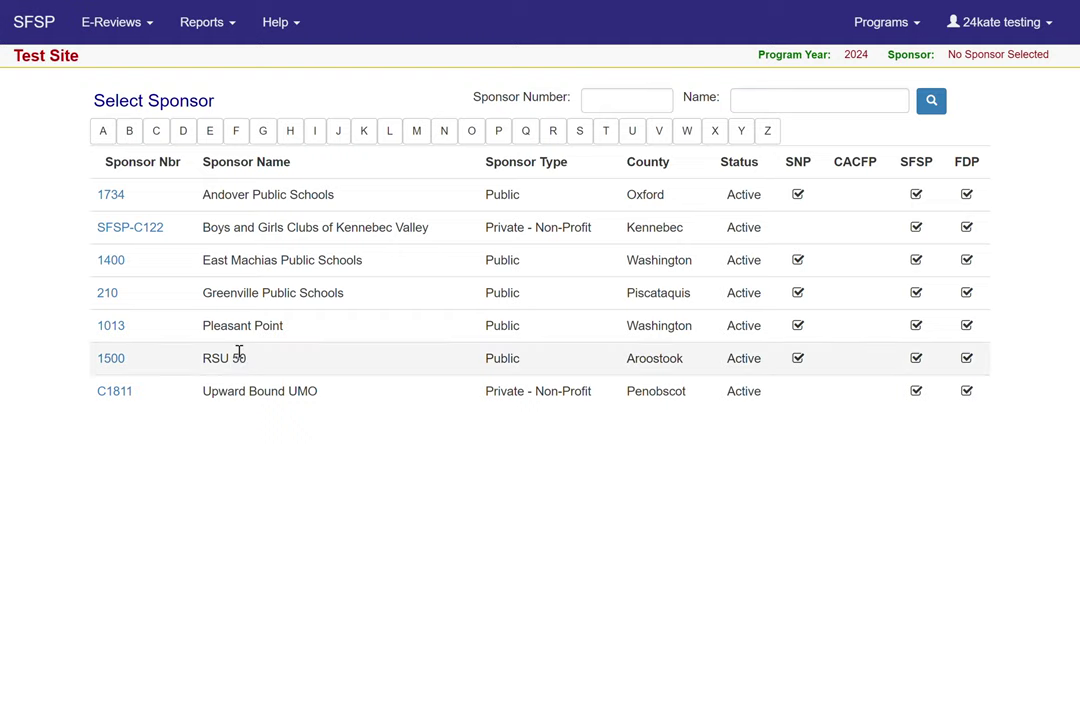
{"action": "left_click", "coordinate": [112, 326]}
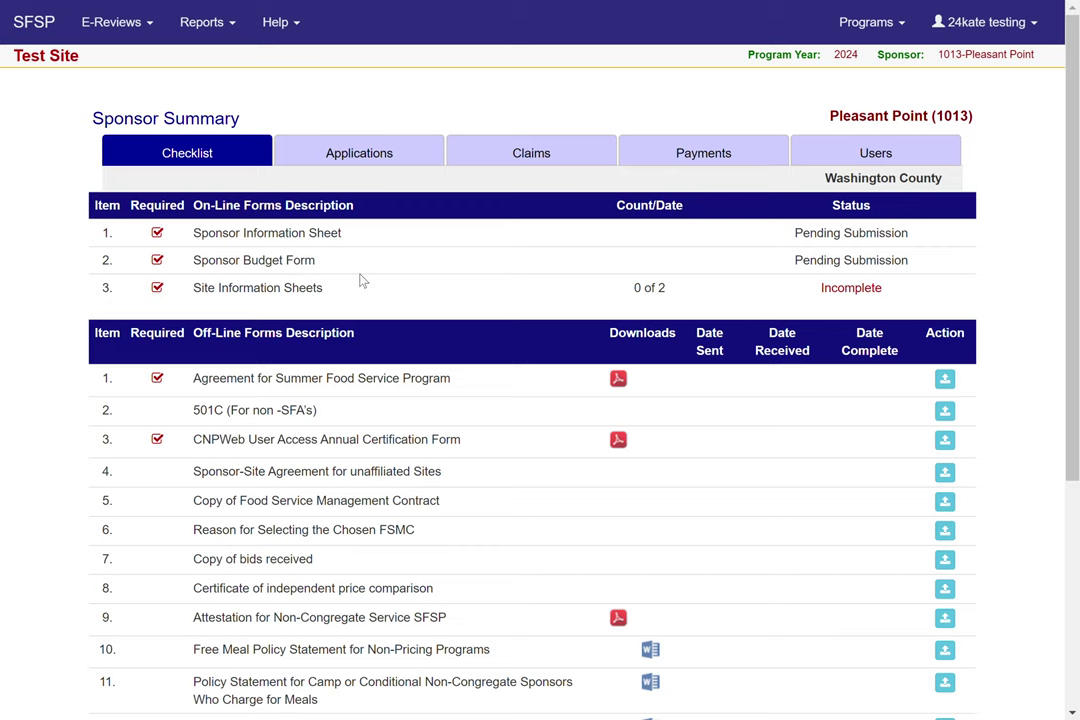
- Show Pleasant Point's Applications list with its sponsor forms and two Sipayik sites
{"action": "left_click", "coordinate": [424, 158]}
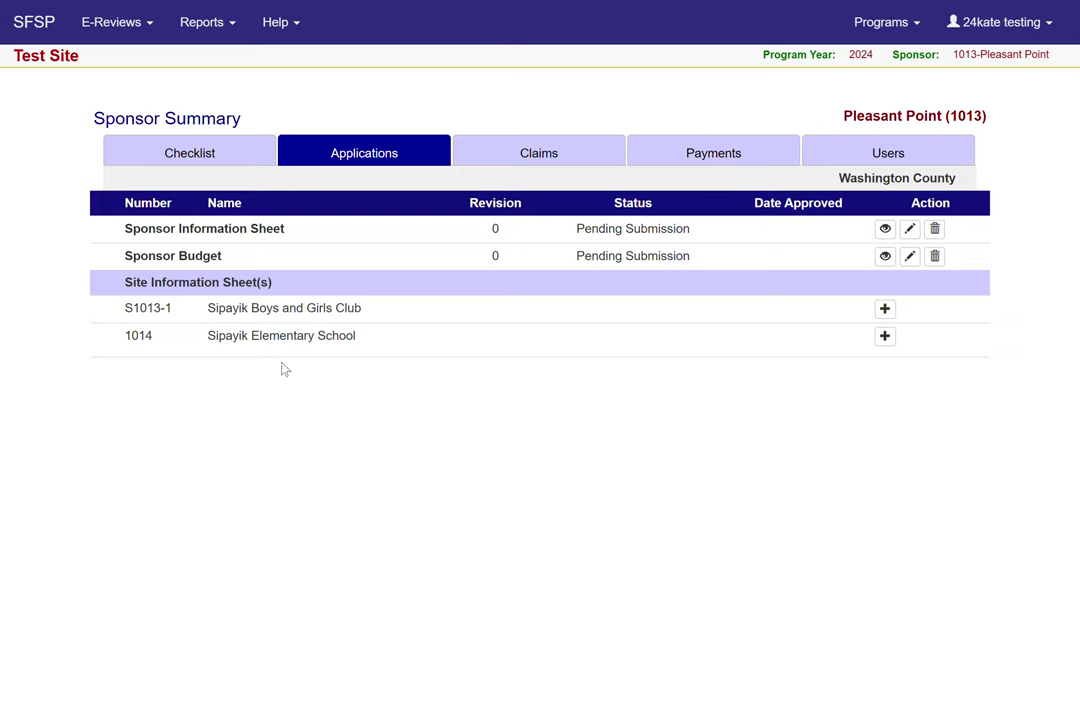
- Start a new Site Information Sheet for Sipayik Boys and Girls Club (S1013-1) and scroll down the form
{"action": "left_click", "coordinate": [884, 308]}
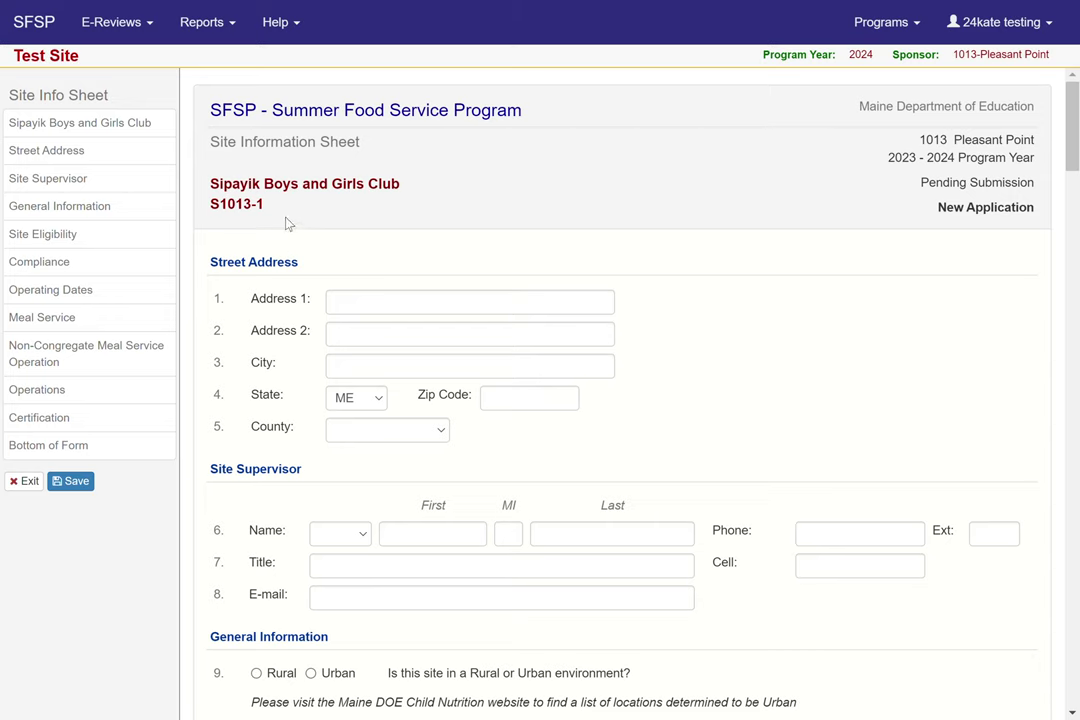
{"action": "left_click_drag", "start_coordinate": [272, 207], "coordinate": [188, 212]}
{"action": "left_click", "coordinate": [342, 204]}
{"action": "scroll", "coordinate": [470, 268], "scroll_direction": "down", "scroll_amount": 2}
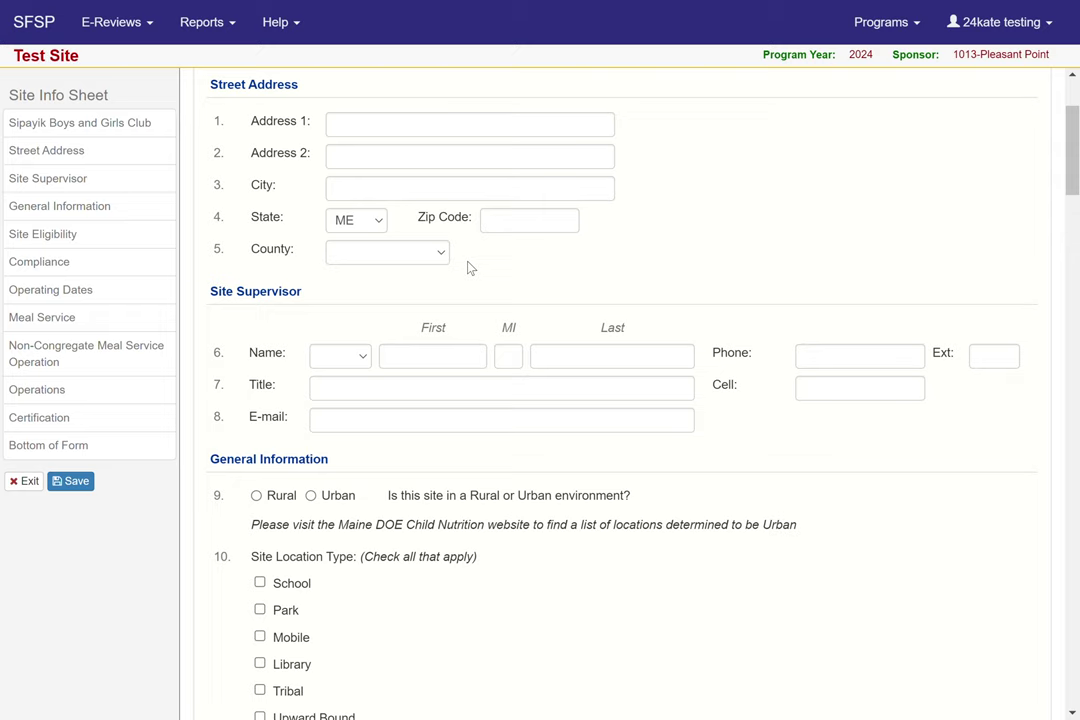
{"action": "scroll", "coordinate": [482, 296], "scroll_direction": "down", "scroll_amount": 3}
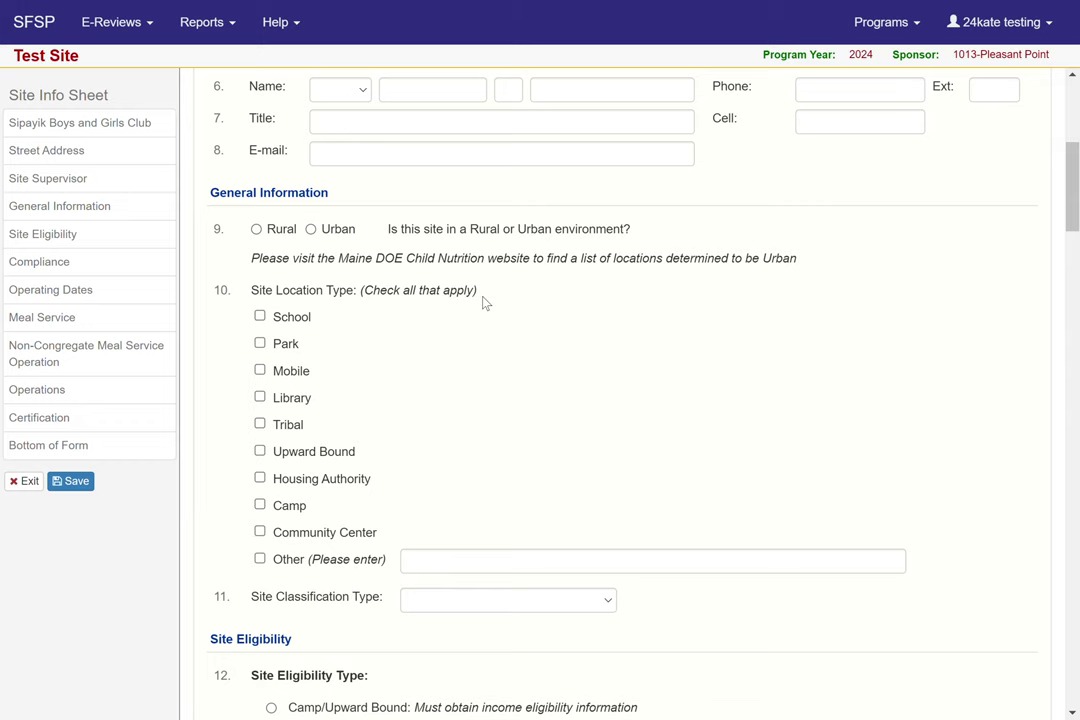
- Scroll to item 11 and expand the Site Classification Type dropdown
{"action": "scroll", "coordinate": [483, 302], "scroll_direction": "down", "scroll_amount": 3}
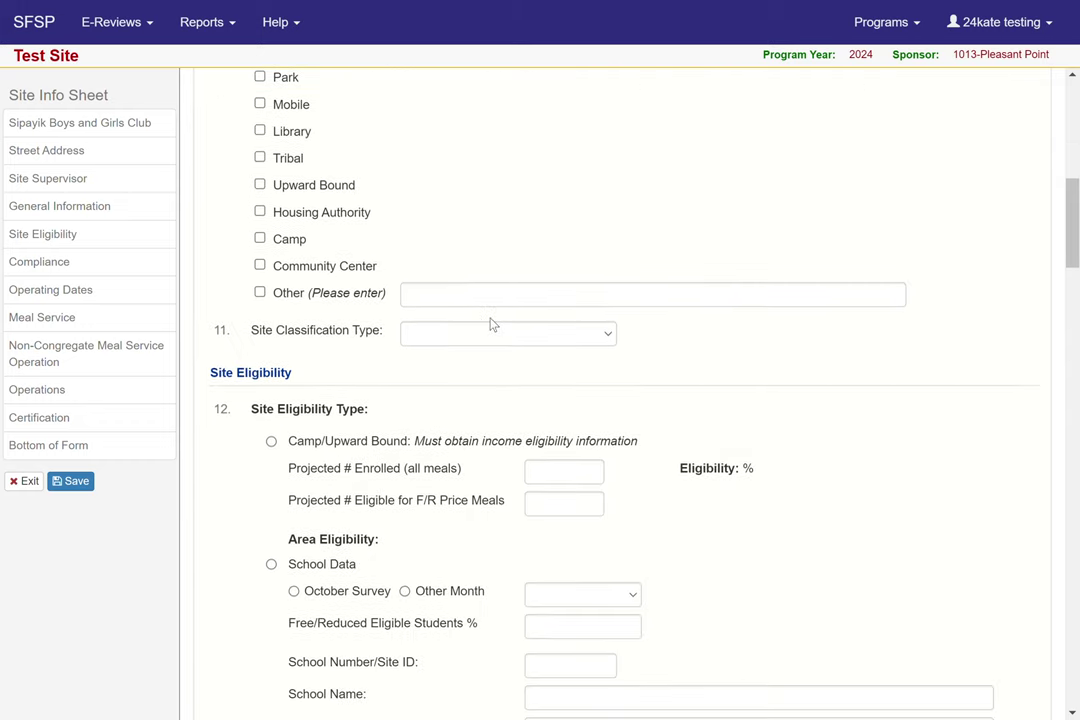
{"action": "left_click", "coordinate": [493, 336]}
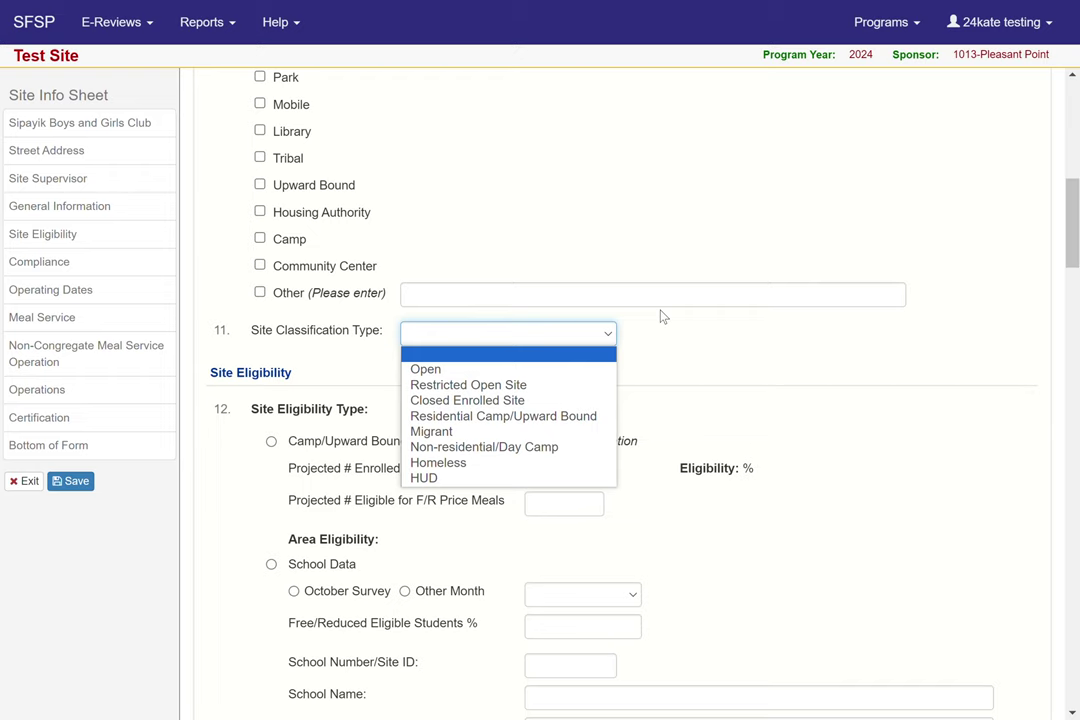
- Set the Site Classification Type to Open
{"action": "left_click", "coordinate": [717, 331]}
{"action": "left_click", "coordinate": [547, 335]}
{"action": "left_click", "coordinate": [510, 370]}
- Scroll through the Census Averaging, Closed Enrolled and Migrant eligibility sections
{"action": "scroll", "coordinate": [843, 373], "scroll_direction": "down", "scroll_amount": 3}
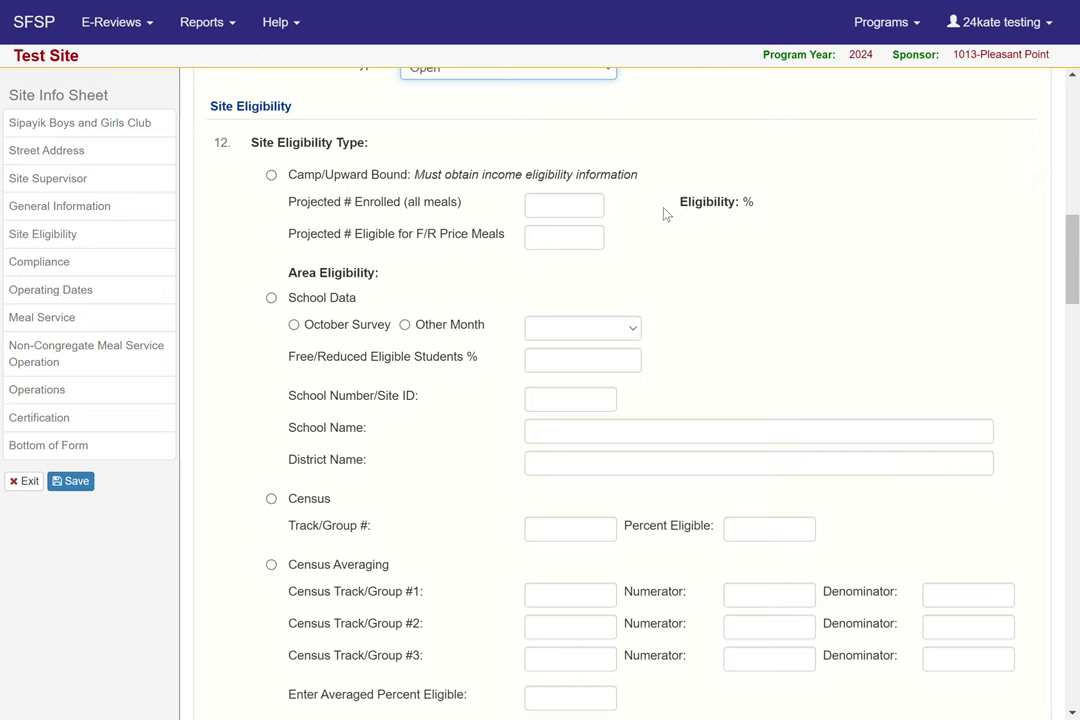
{"action": "scroll", "coordinate": [666, 213], "scroll_direction": "down", "scroll_amount": 2}
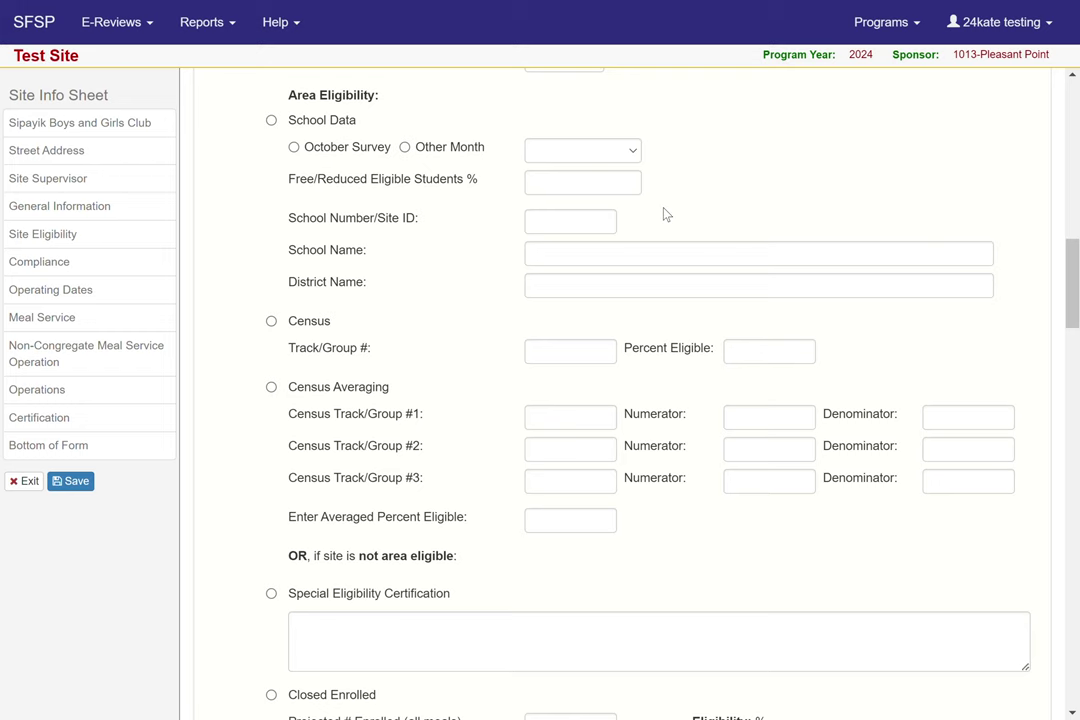
{"action": "scroll", "coordinate": [702, 272], "scroll_direction": "down", "scroll_amount": 3}
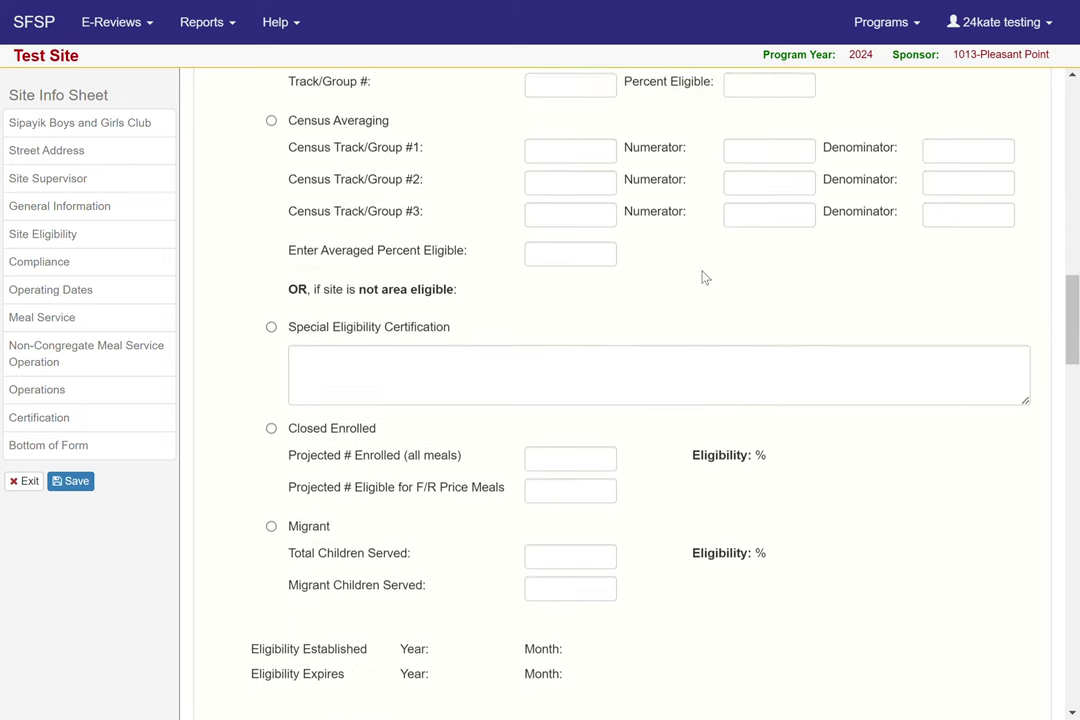
{"action": "scroll", "coordinate": [702, 277], "scroll_direction": "up", "scroll_amount": 1}
{"action": "scroll", "coordinate": [710, 260], "scroll_direction": "up", "scroll_amount": 6}
{"action": "left_click", "coordinate": [583, 251]}
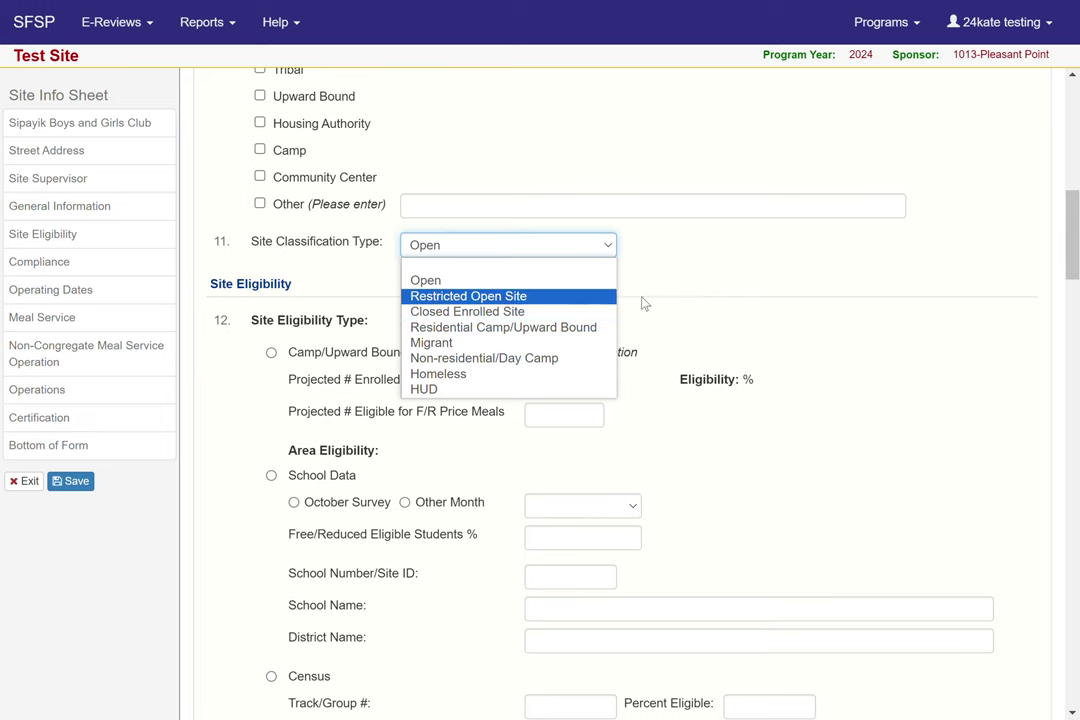
{"action": "left_click", "coordinate": [748, 363]}
{"action": "scroll", "coordinate": [398, 434], "scroll_direction": "down", "scroll_amount": 2}
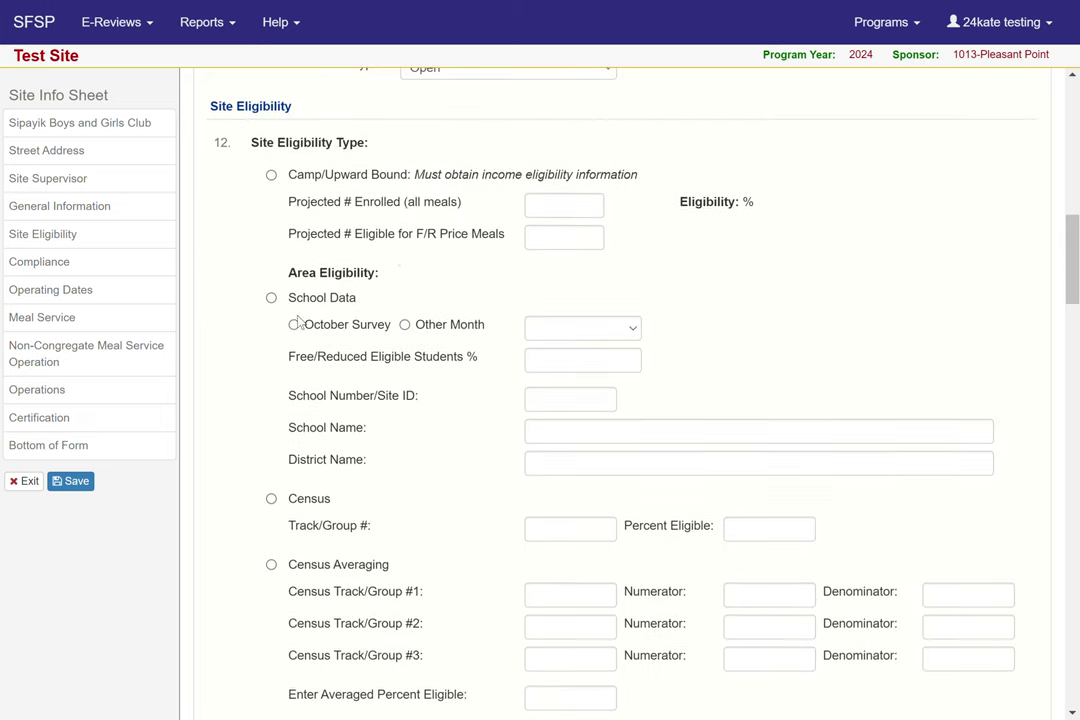
{"action": "scroll", "coordinate": [305, 463], "scroll_direction": "down", "scroll_amount": 1}
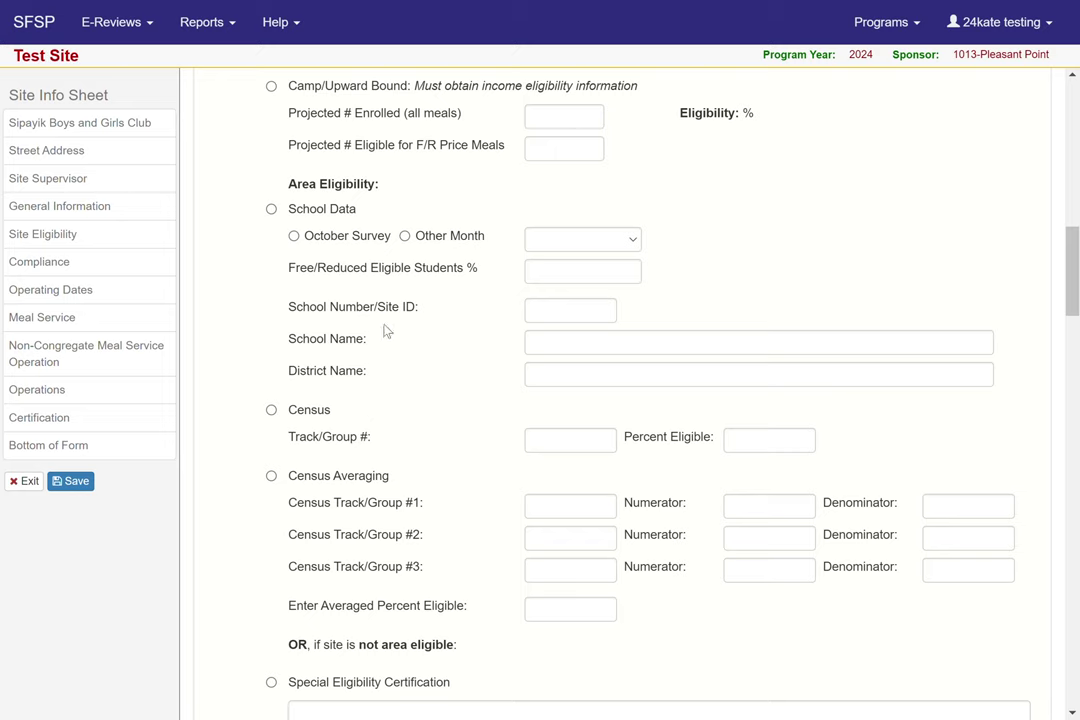
- Scroll down to question 13 on area served and the Compliance questions 14–18
{"action": "scroll", "coordinate": [386, 330], "scroll_direction": "down", "scroll_amount": 8}
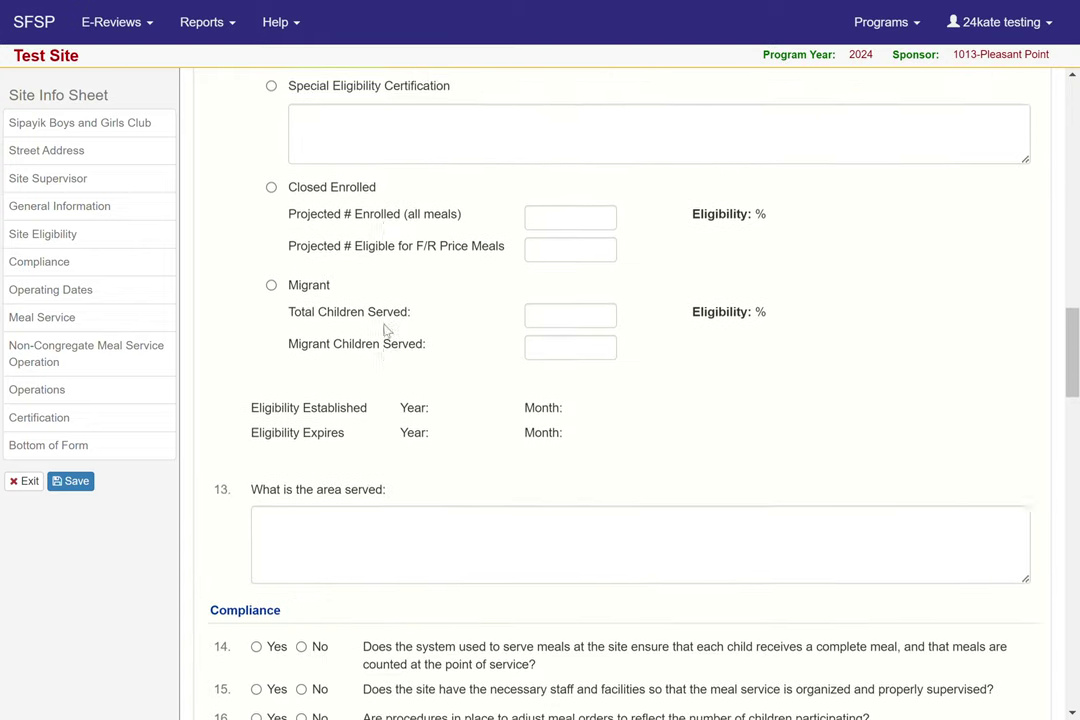
{"action": "scroll", "coordinate": [386, 330], "scroll_direction": "up", "scroll_amount": 3}
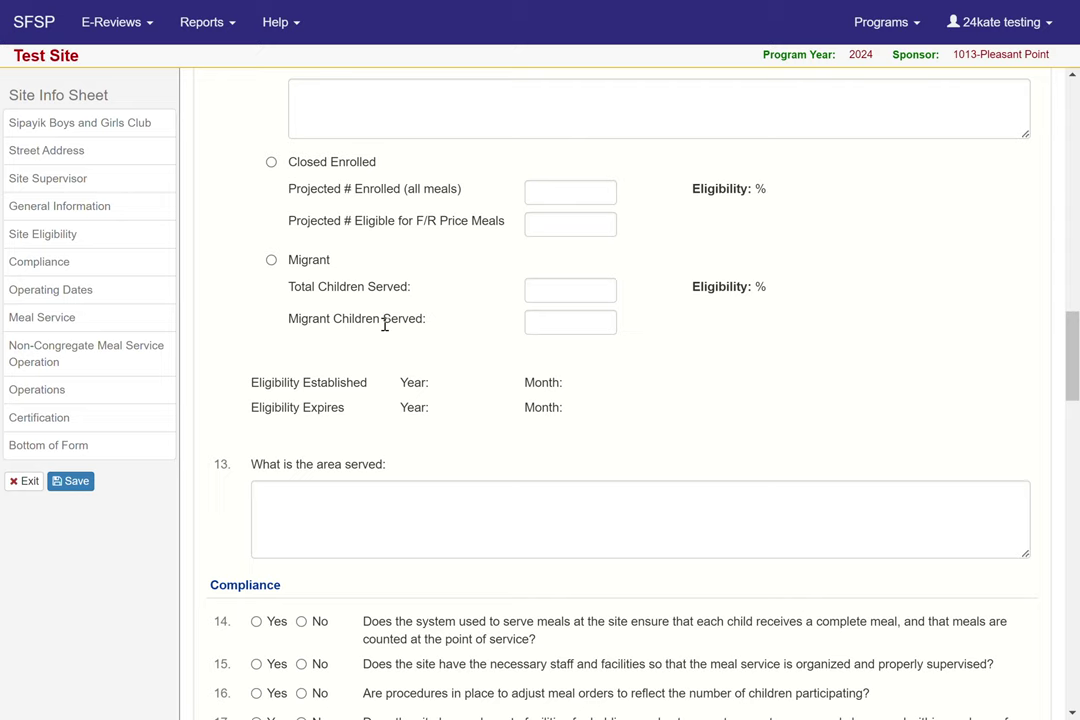
{"action": "scroll", "coordinate": [384, 324], "scroll_direction": "down", "scroll_amount": 2}
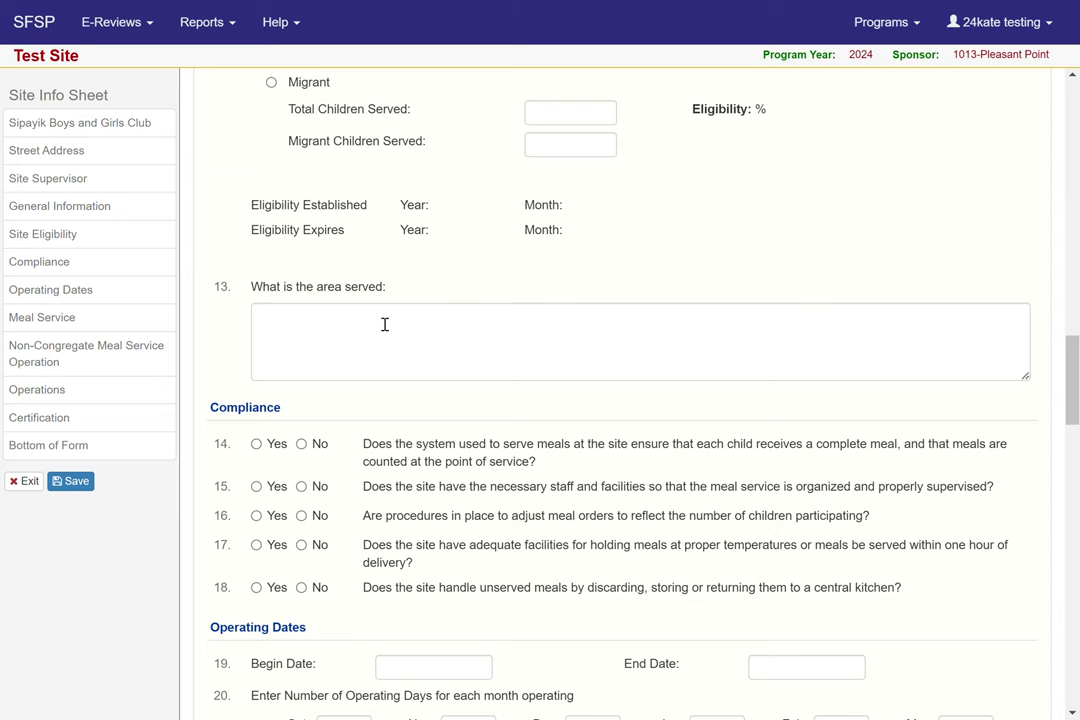
- Scroll past Compliance to the Operating Dates fields and the breakfast-to-supper Meal Service table
{"action": "scroll", "coordinate": [384, 324], "scroll_direction": "down", "scroll_amount": 1}
{"action": "scroll", "coordinate": [384, 324], "scroll_direction": "down", "scroll_amount": 1}
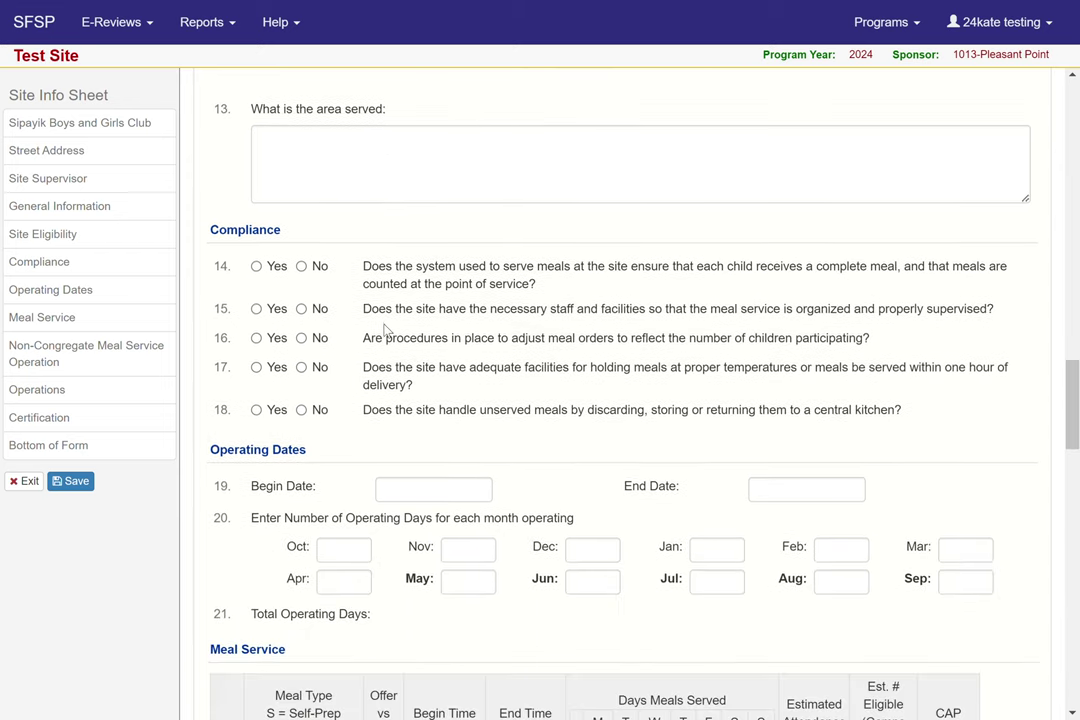
{"action": "scroll", "coordinate": [384, 330], "scroll_direction": "down", "scroll_amount": 3}
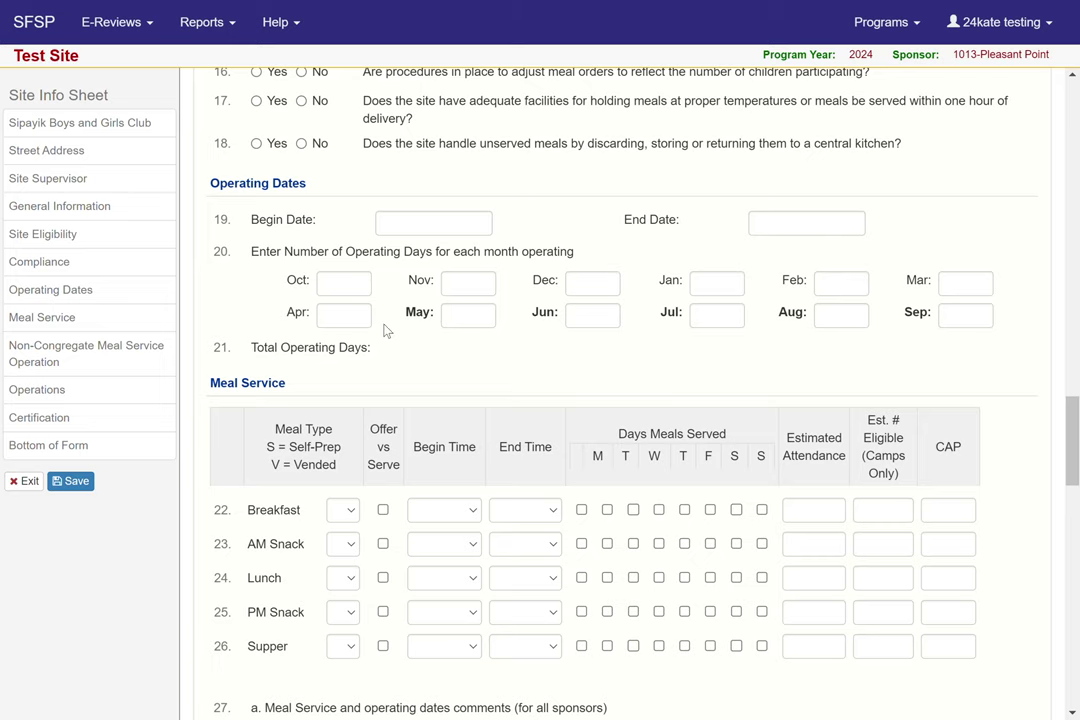
{"action": "scroll", "coordinate": [385, 330], "scroll_direction": "down", "scroll_amount": 3}
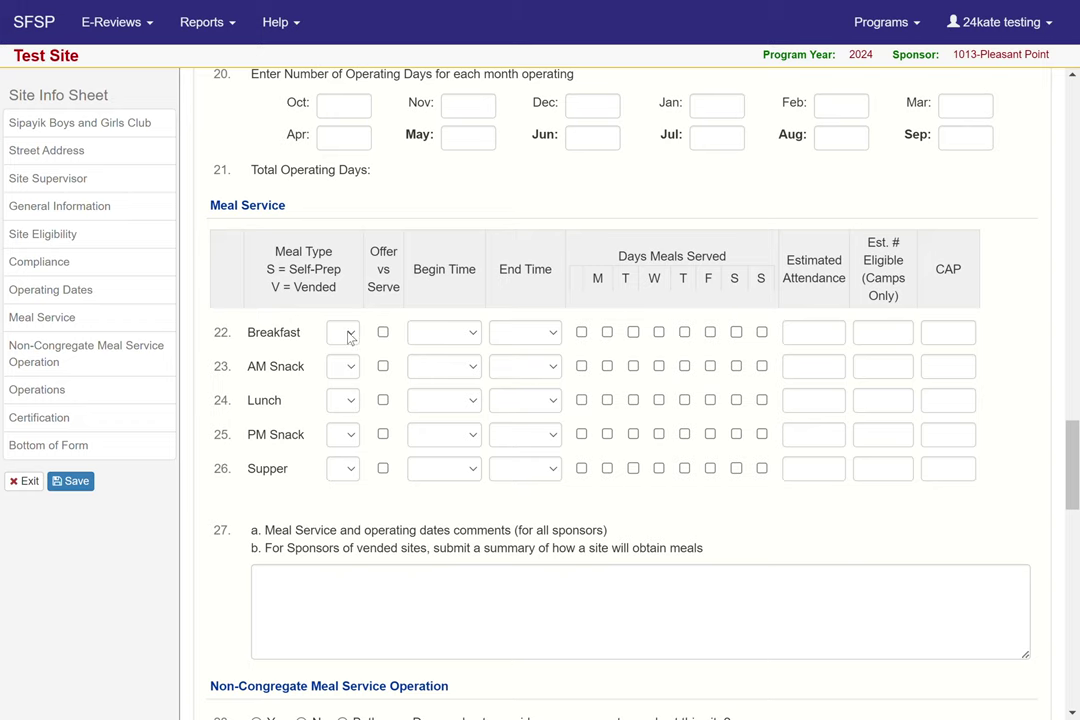
{"action": "left_click", "coordinate": [349, 338]}
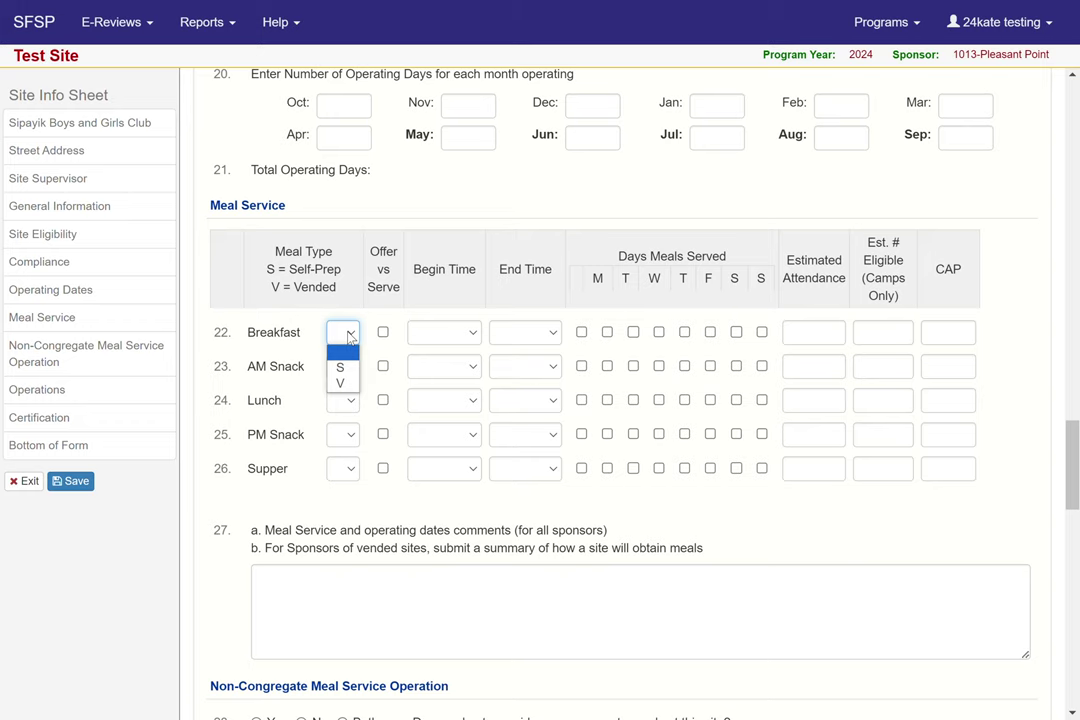
{"action": "left_click", "coordinate": [341, 368]}
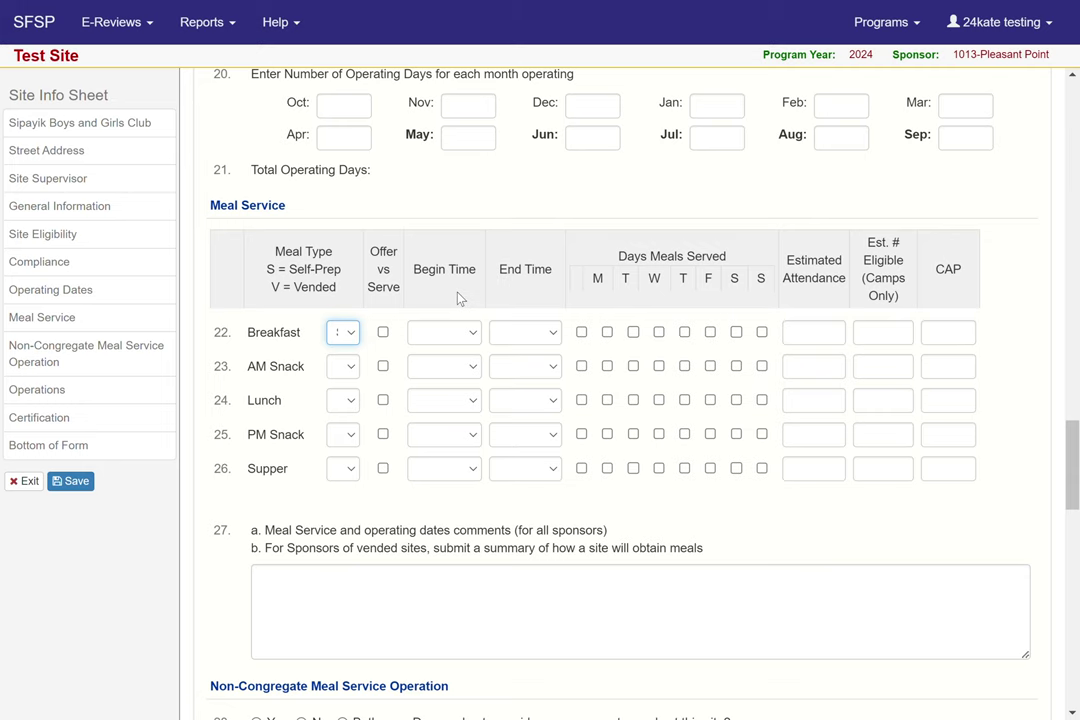
{"action": "scroll", "coordinate": [388, 345], "scroll_direction": "up", "scroll_amount": 1}
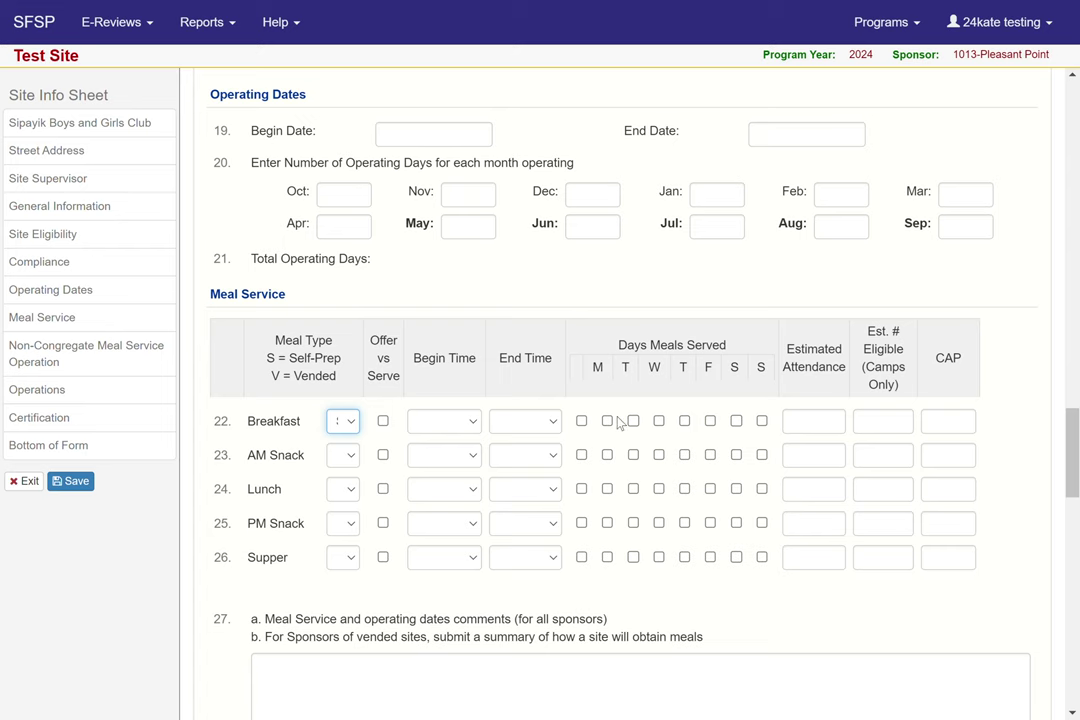
- Tick Monday, Tuesday and Wednesday for breakfast, after trying and clearing the select-all box
{"action": "scroll", "coordinate": [618, 420], "scroll_direction": "down", "scroll_amount": 1}
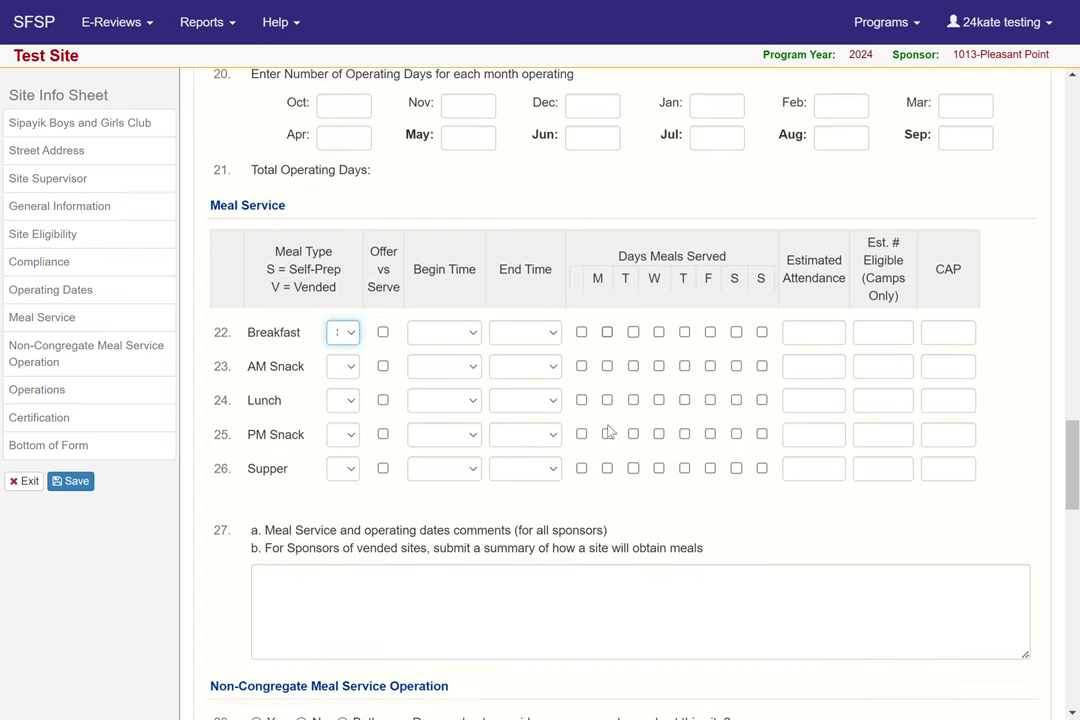
{"action": "left_click", "coordinate": [581, 333]}
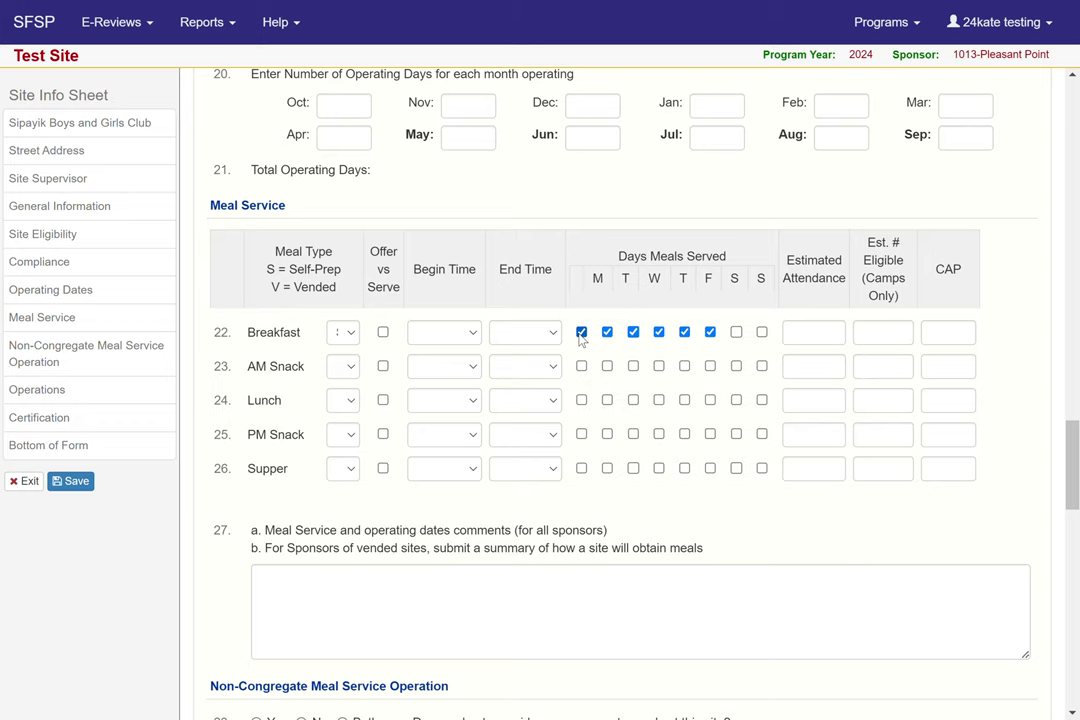
{"action": "left_click", "coordinate": [581, 333]}
{"action": "left_click", "coordinate": [607, 332]}
{"action": "left_click", "coordinate": [633, 332]}
{"action": "left_click", "coordinate": [658, 332]}
{"action": "scroll", "coordinate": [303, 343], "scroll_direction": "down", "scroll_amount": 2}
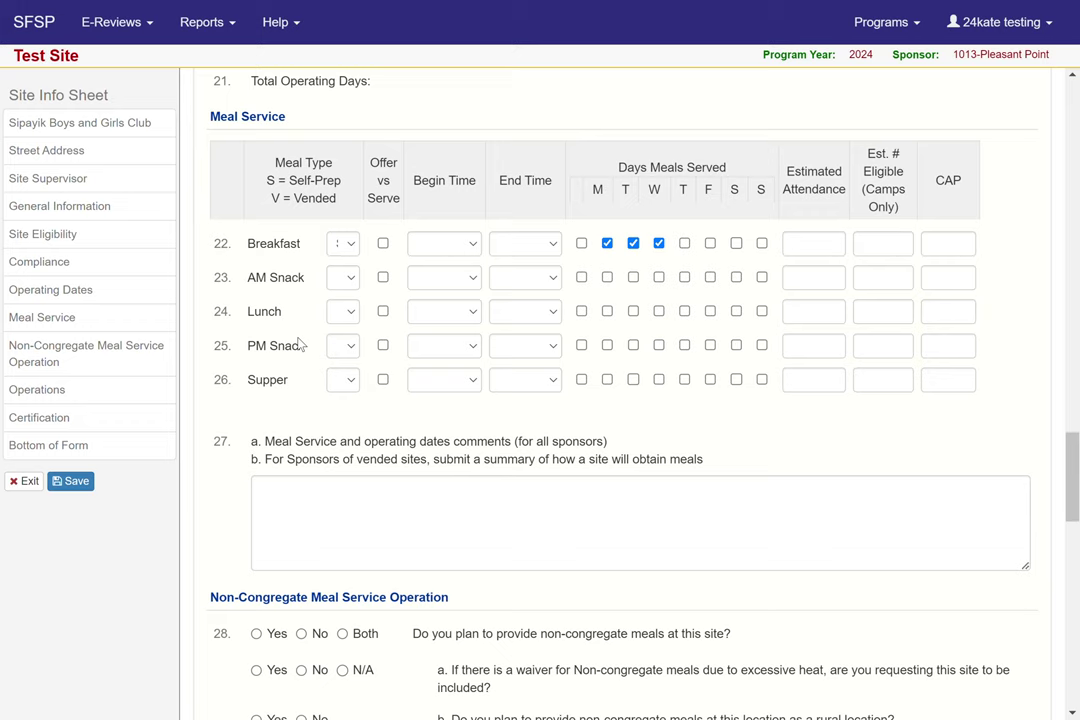
{"action": "scroll", "coordinate": [298, 344], "scroll_direction": "down", "scroll_amount": 5}
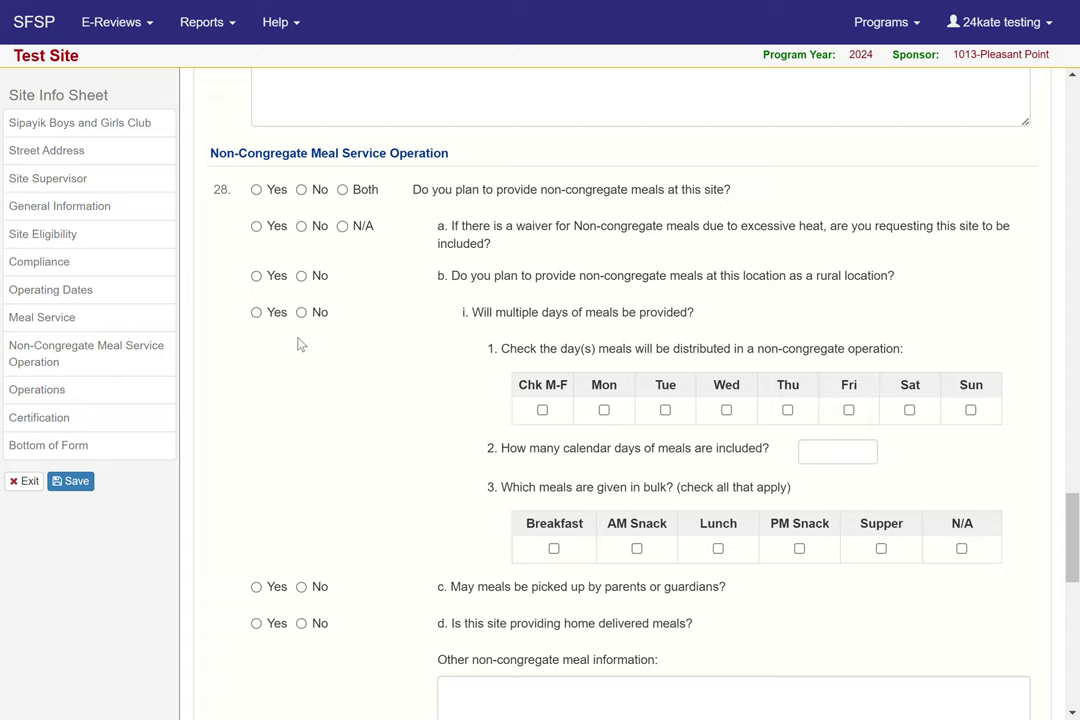
{"action": "scroll", "coordinate": [392, 290], "scroll_direction": "down", "scroll_amount": 2}
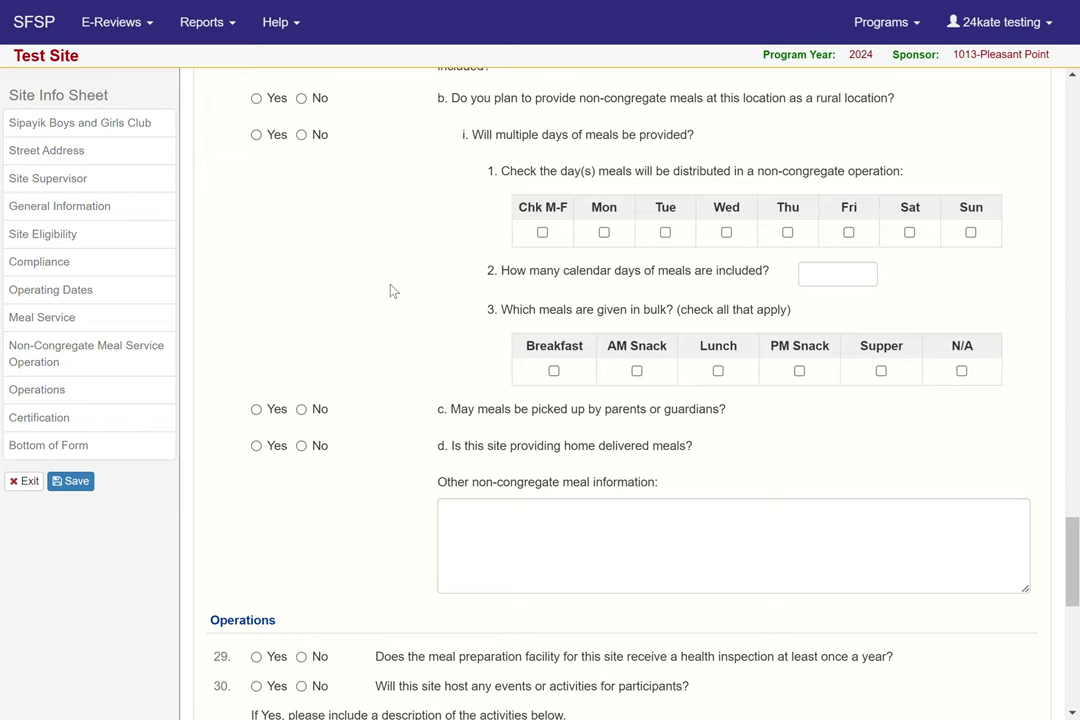
{"action": "scroll", "coordinate": [392, 290], "scroll_direction": "down", "scroll_amount": 4}
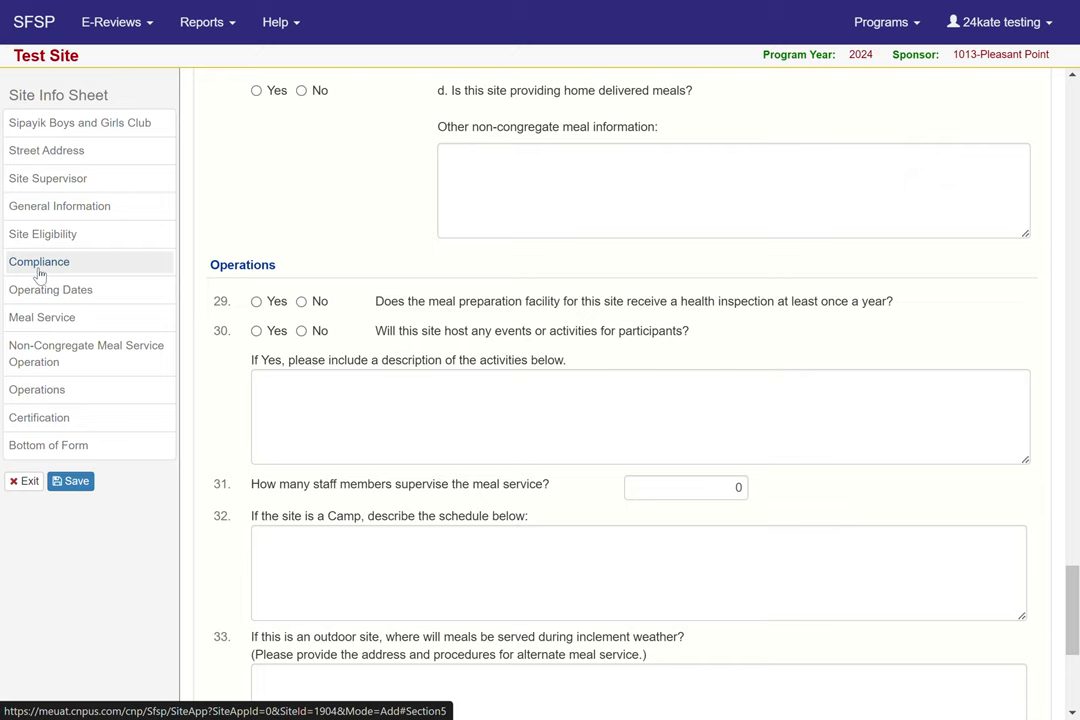
{"action": "scroll", "coordinate": [280, 337], "scroll_direction": "down", "scroll_amount": 2}
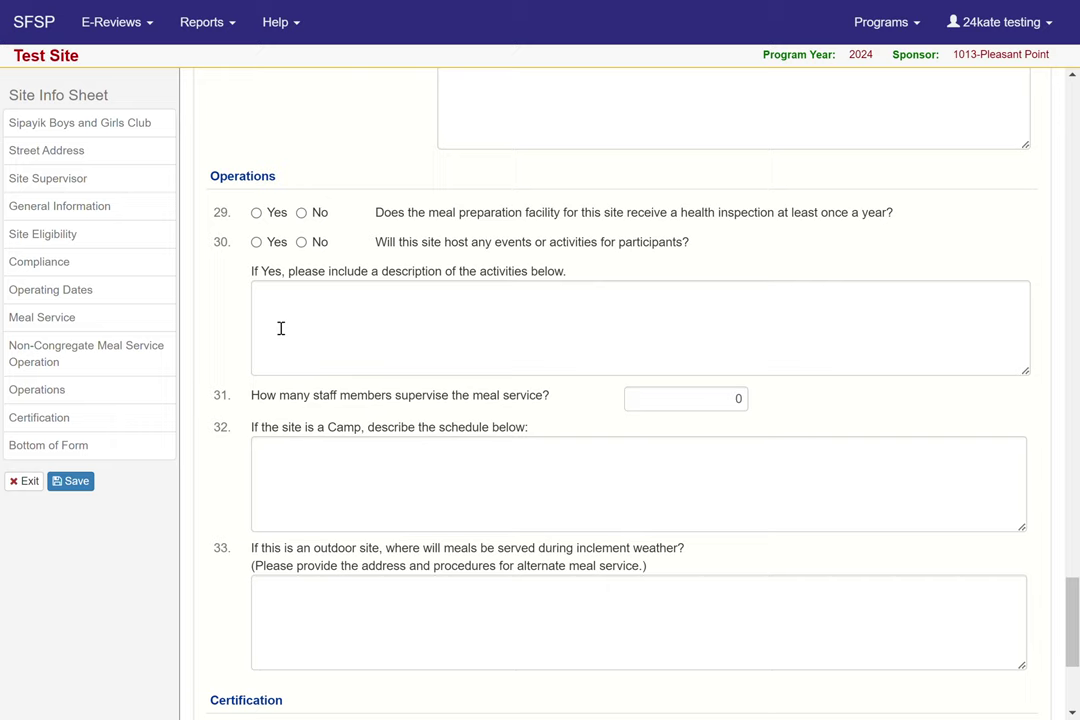
- Scroll down to the Certification statement and General Comments at the bottom of the sheet
{"action": "scroll", "coordinate": [281, 328], "scroll_direction": "down", "scroll_amount": 3}
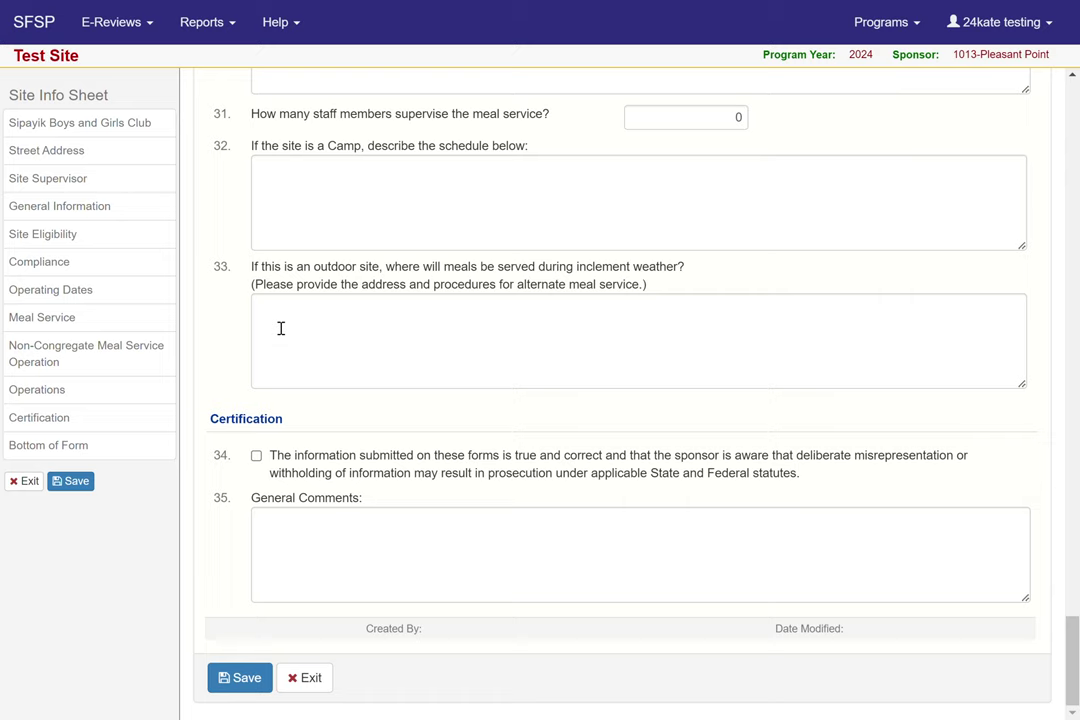
{"action": "left_click", "coordinate": [318, 682]}
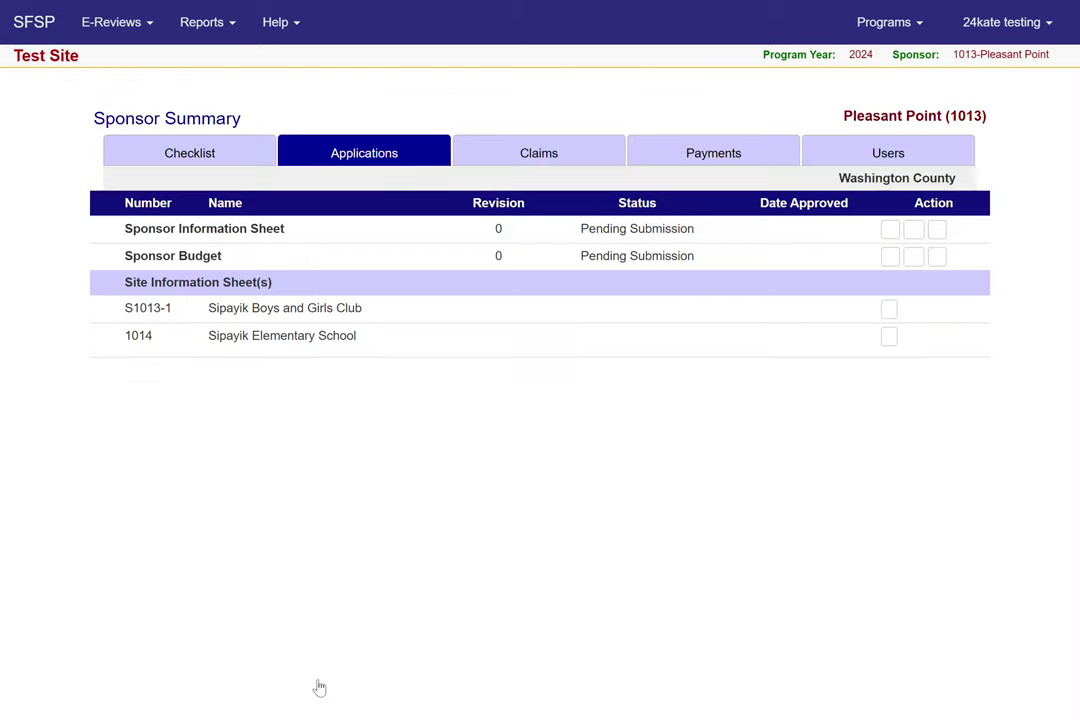